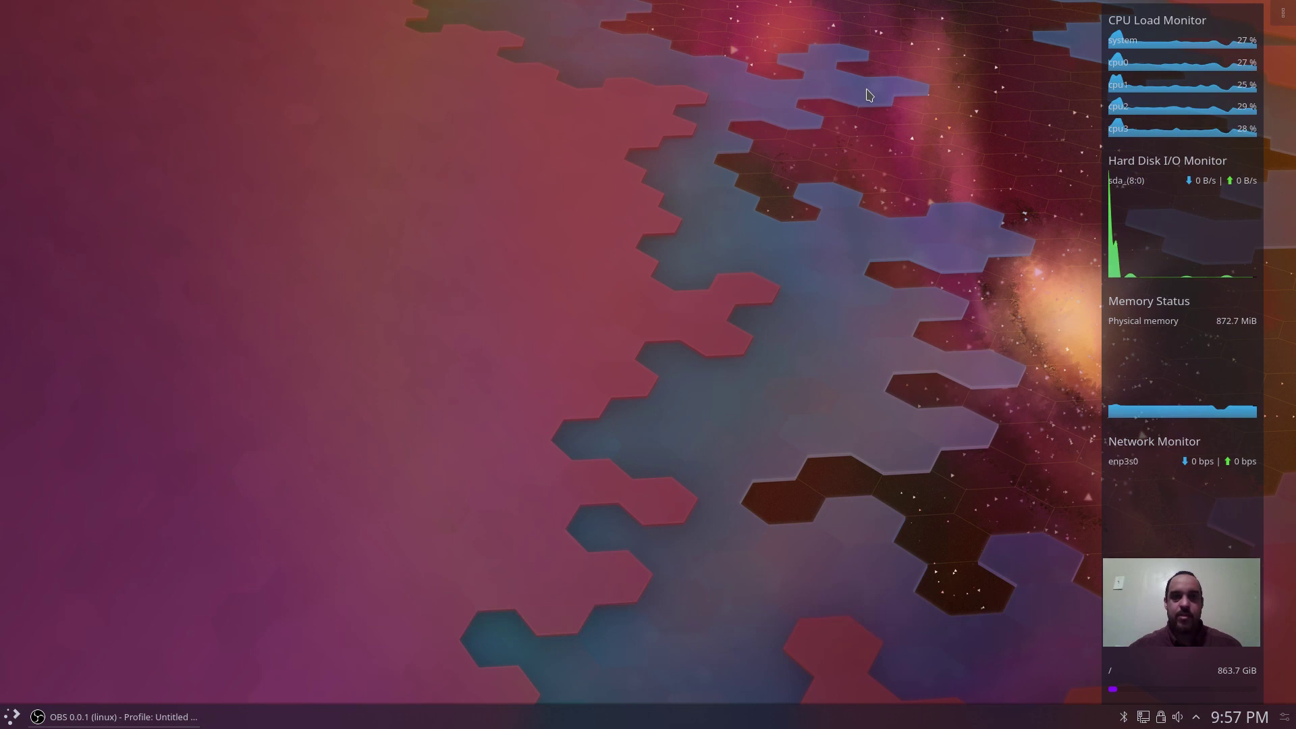
Launch Konsole from a 'term' launcher search and run sudo apt update with the password
key(super)
text(term)
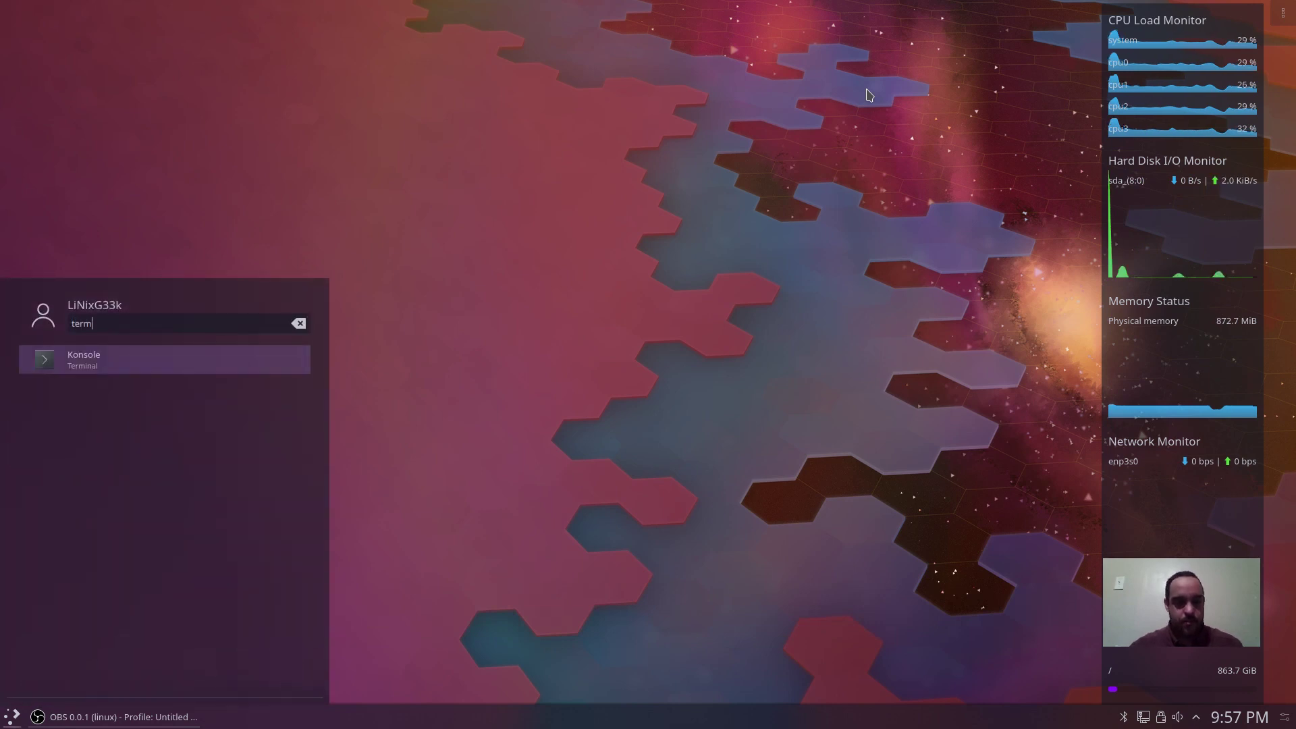
key(Return)
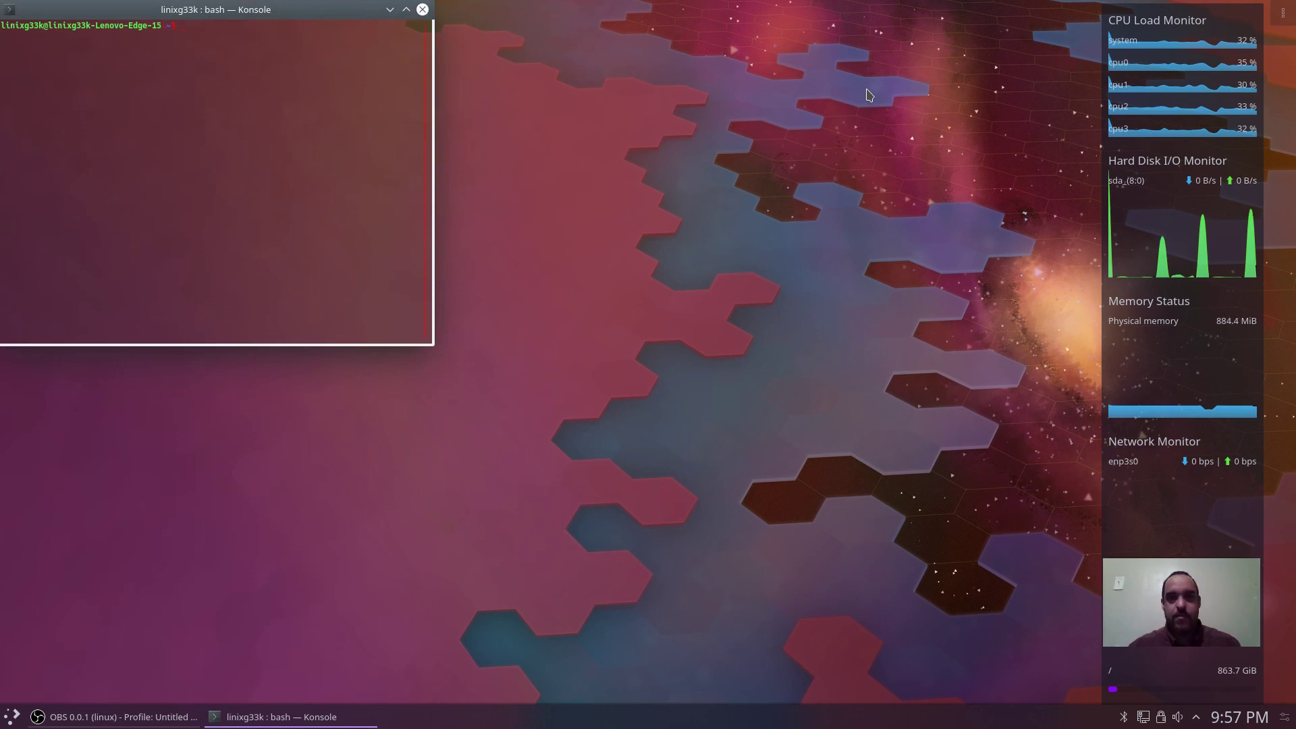
text(sudo apt u)
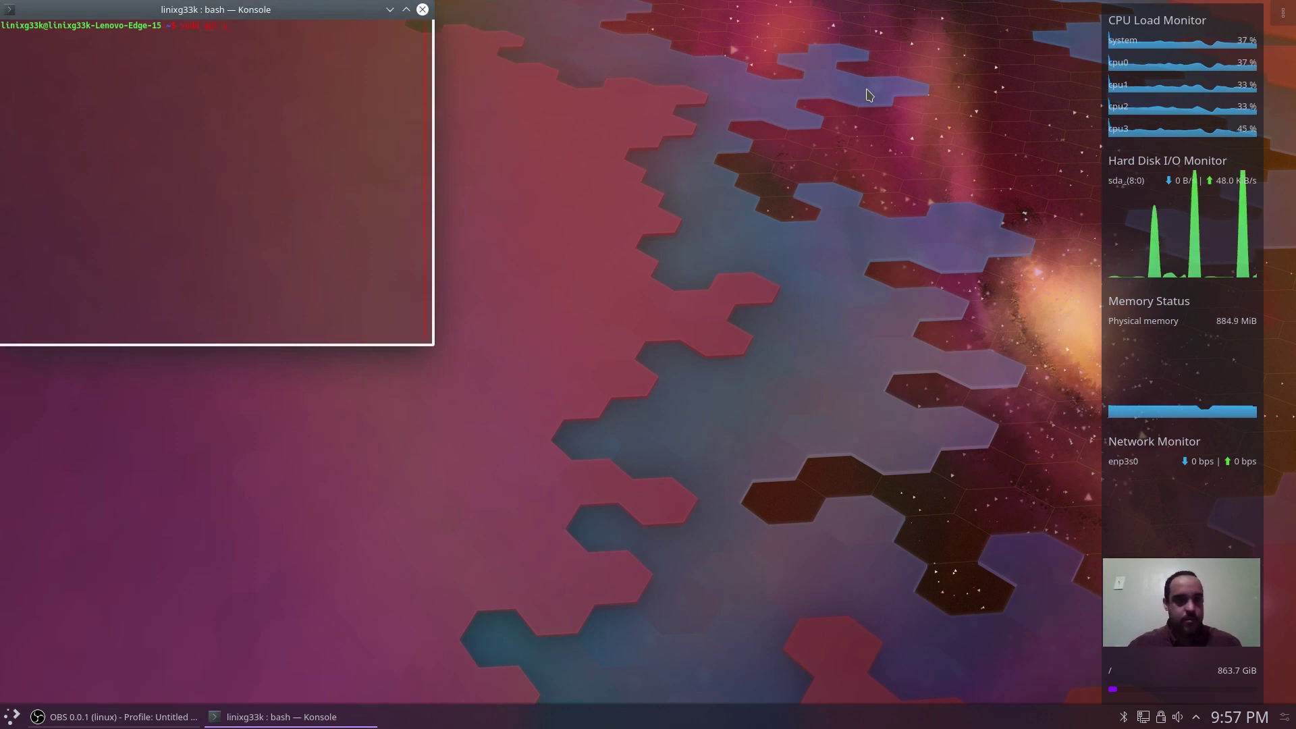
text(t in)
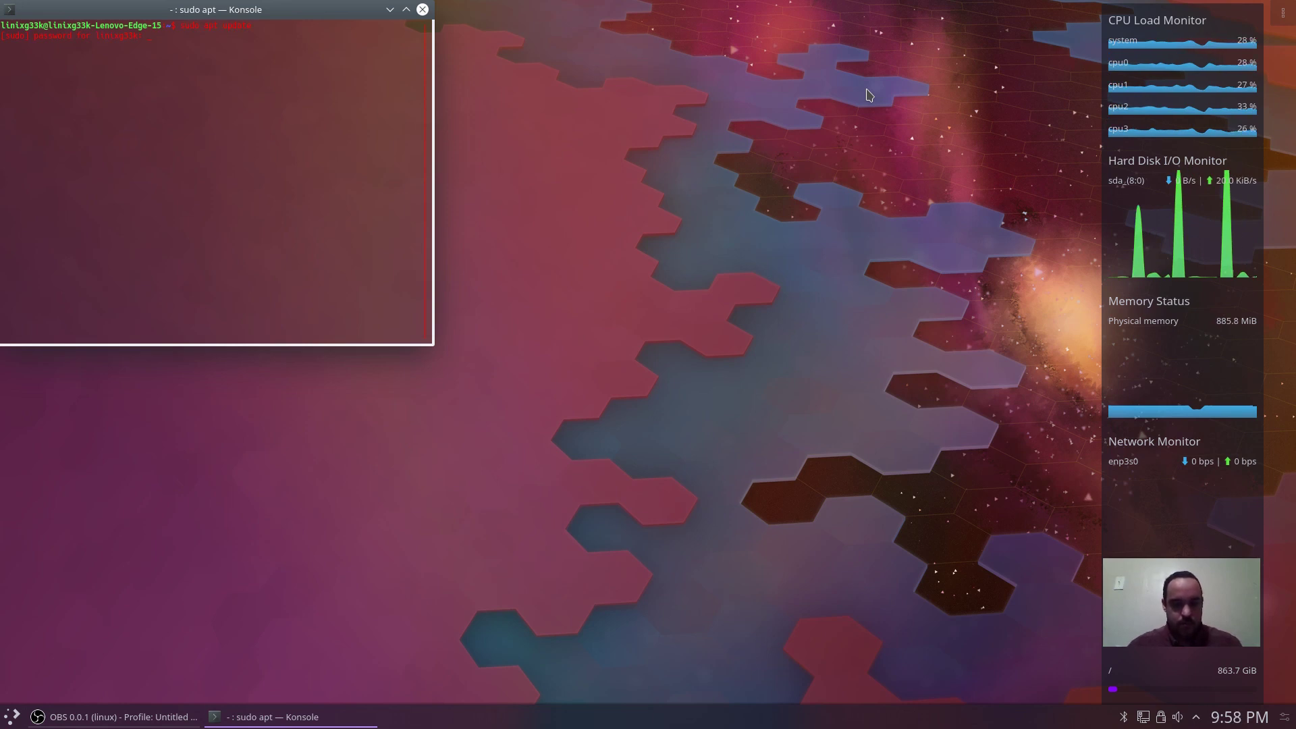
key(Return)
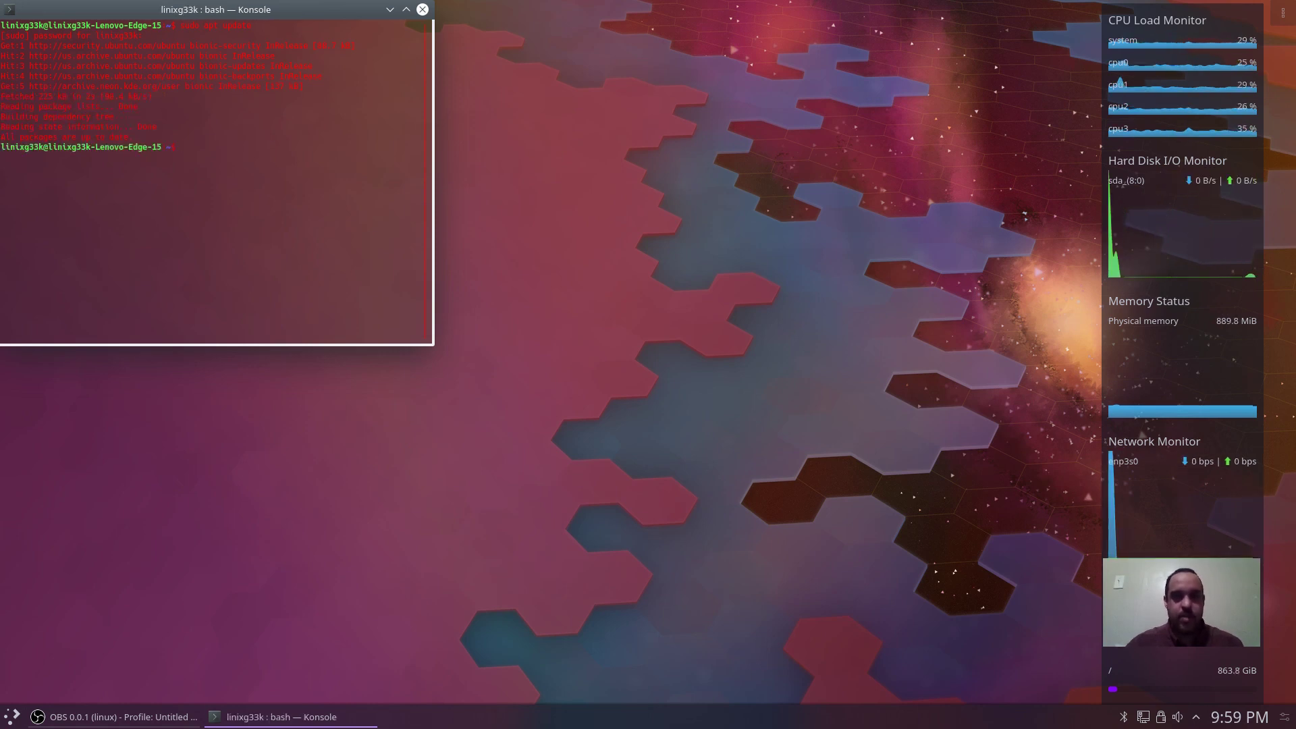
text(sudo aptinstall nvidia)
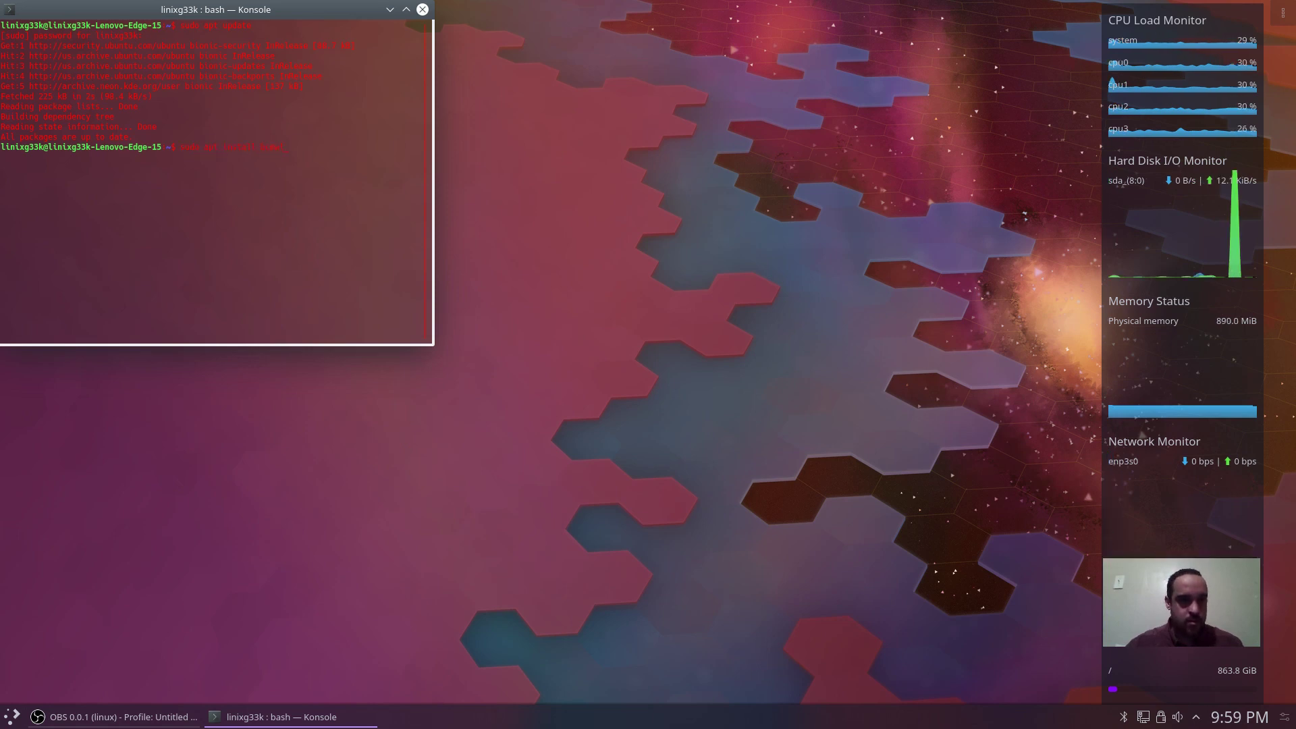
text(es studio)
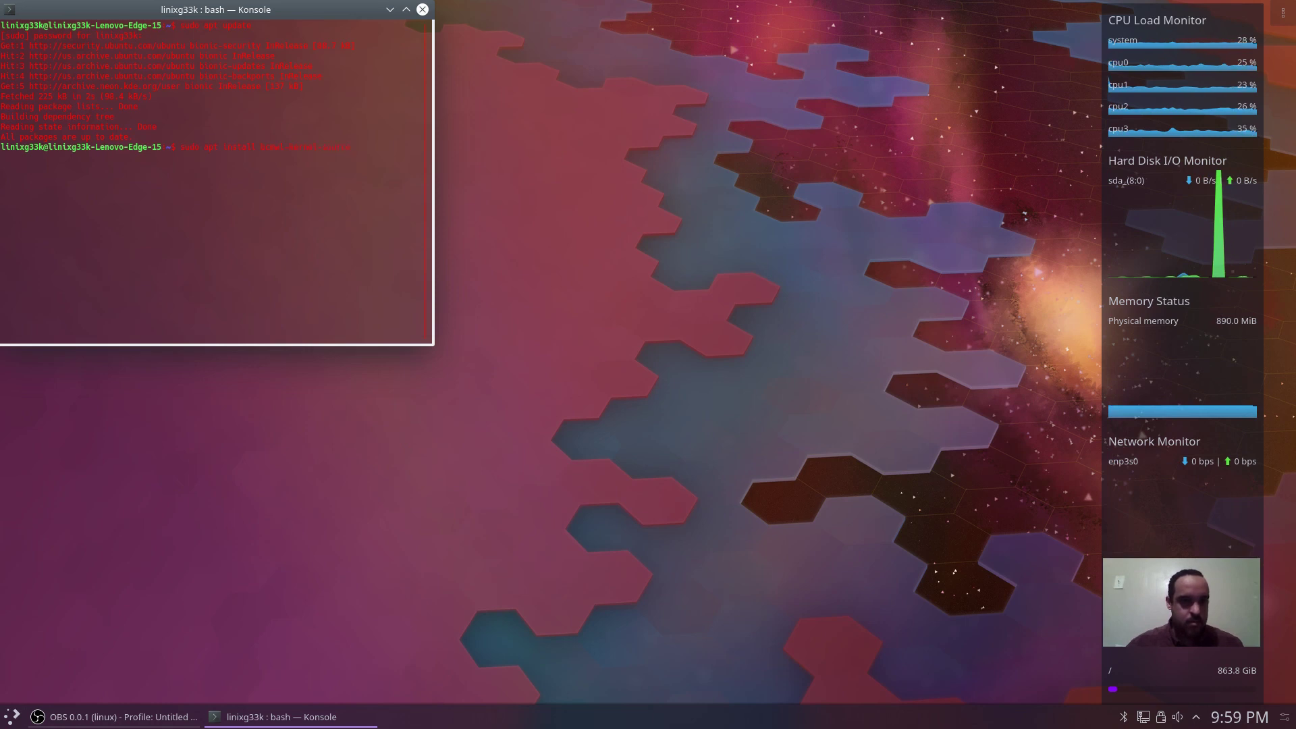
Install the Broadcom BCM4352 driver with sudo apt install, answering y to continue
key(Return)
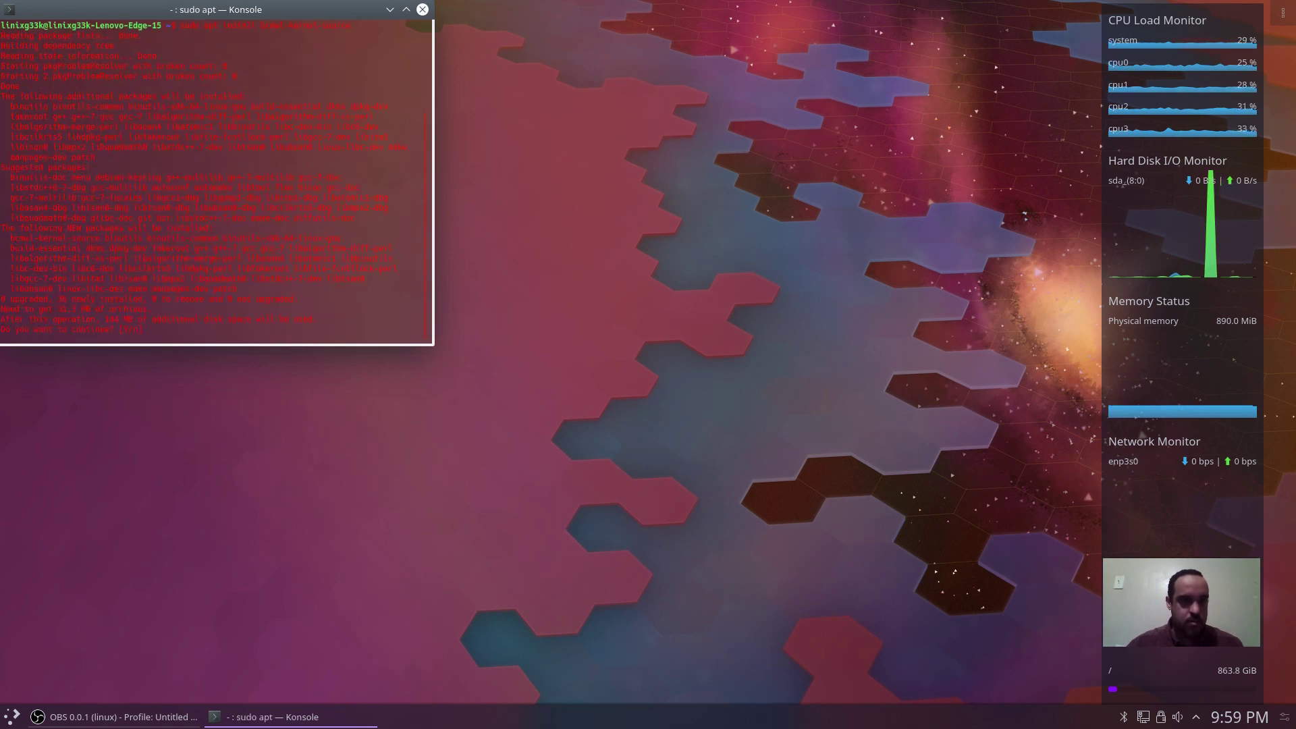
text(y)
key(Return)
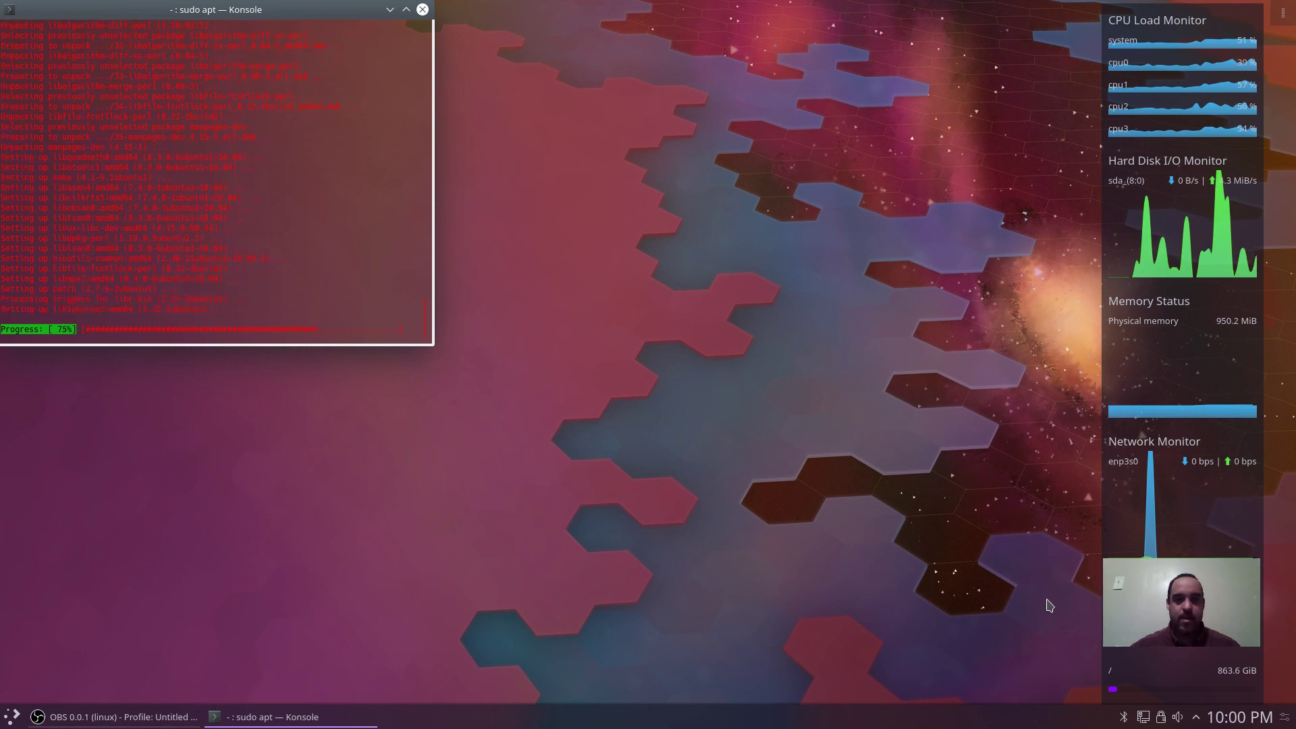
Check the network tray's connection list while apt finishes building the driver modules
click(1144, 717)
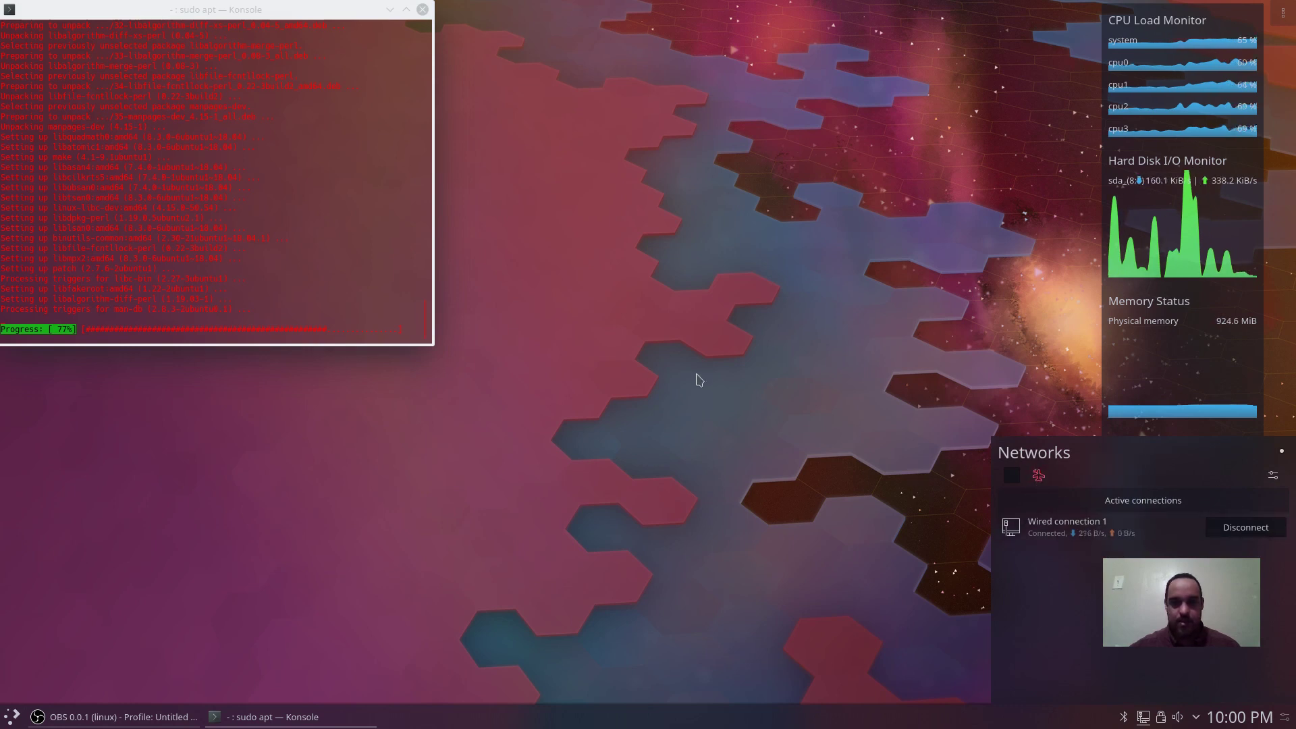
click(930, 477)
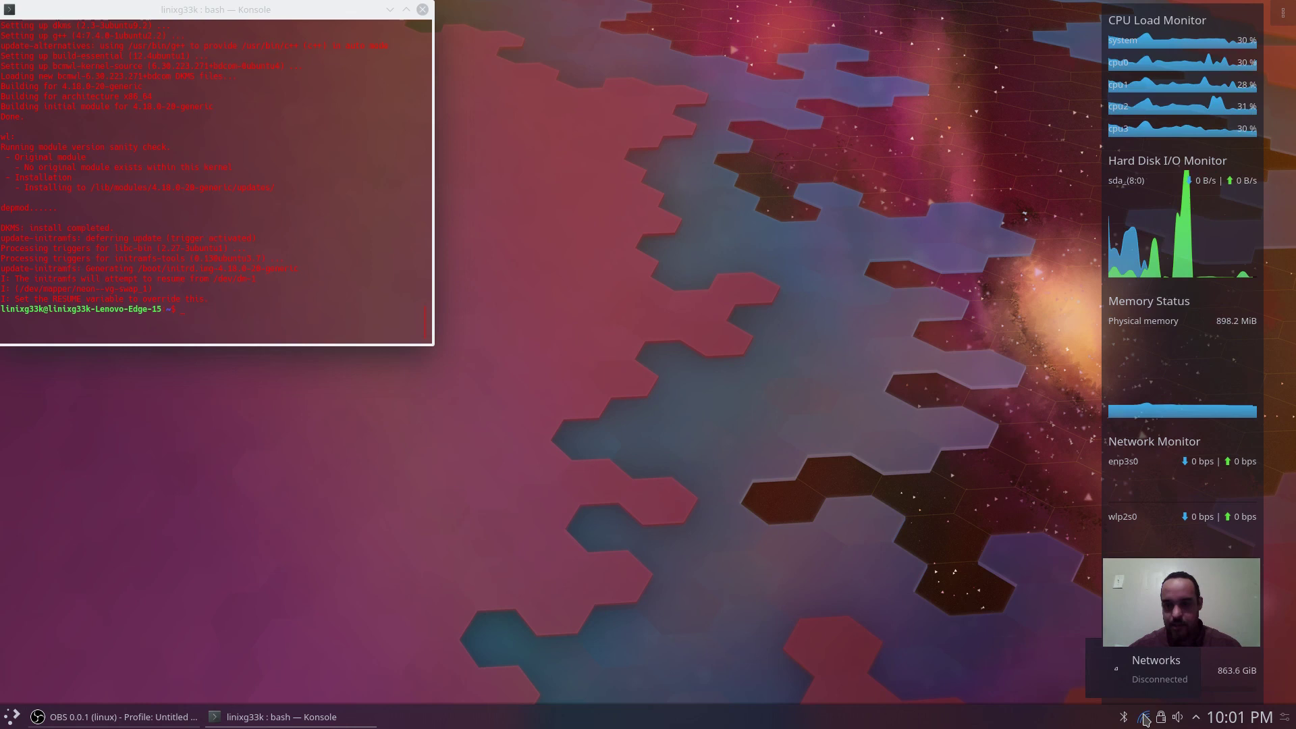
Connect to the Abra Cadabra Wi-Fi network with its password
click(1146, 719)
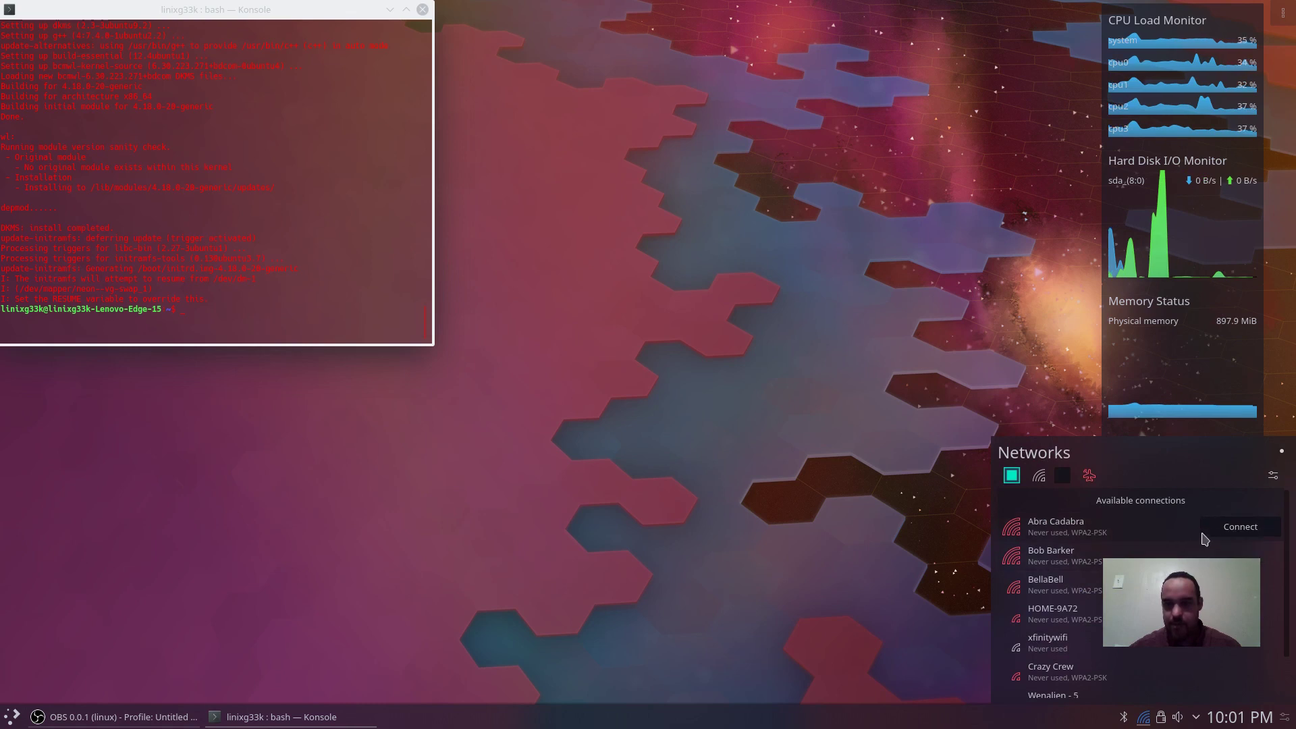
mouse_move(1134, 526)
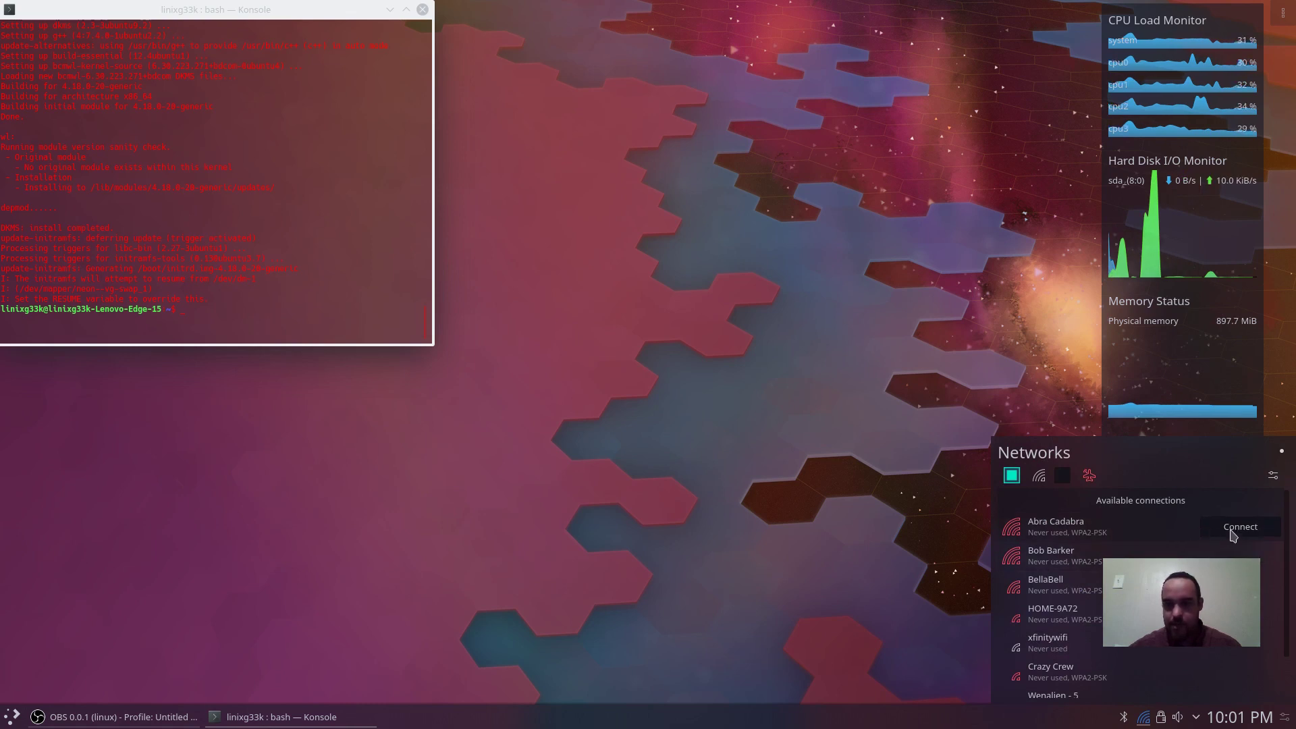
click(1231, 529)
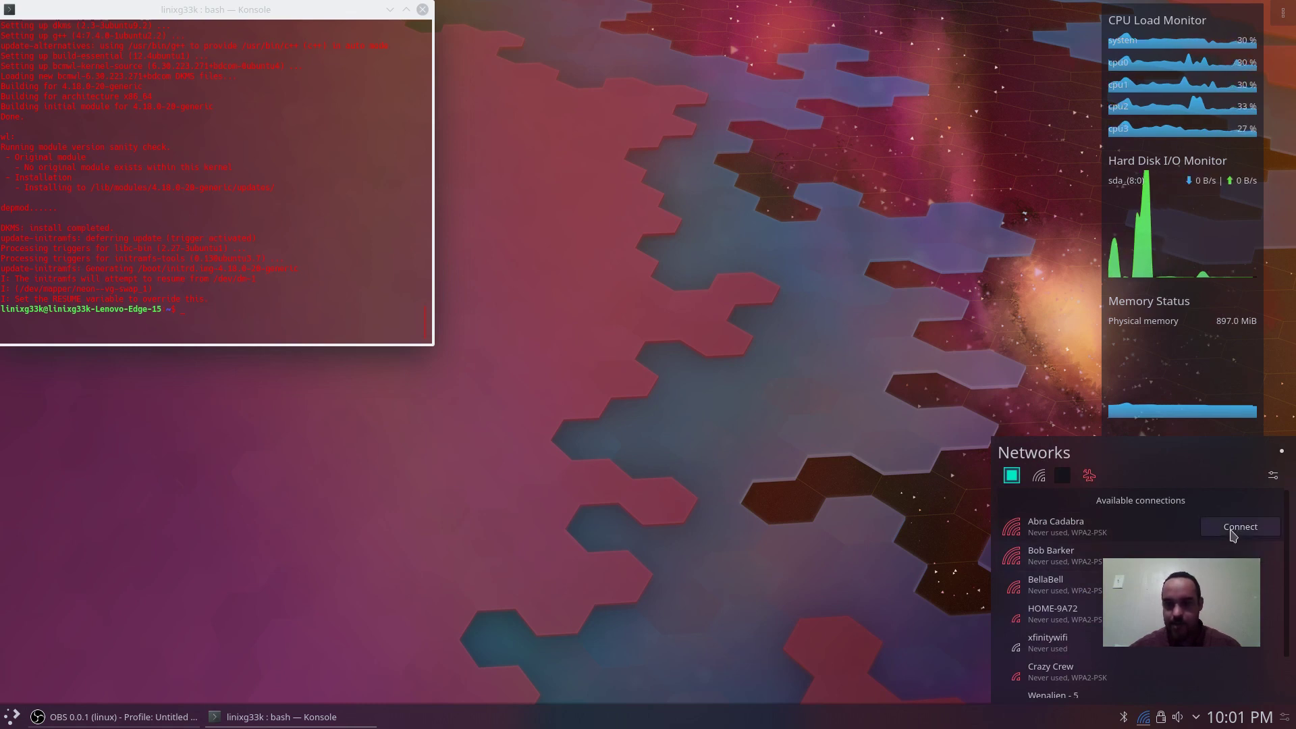
text(*******)
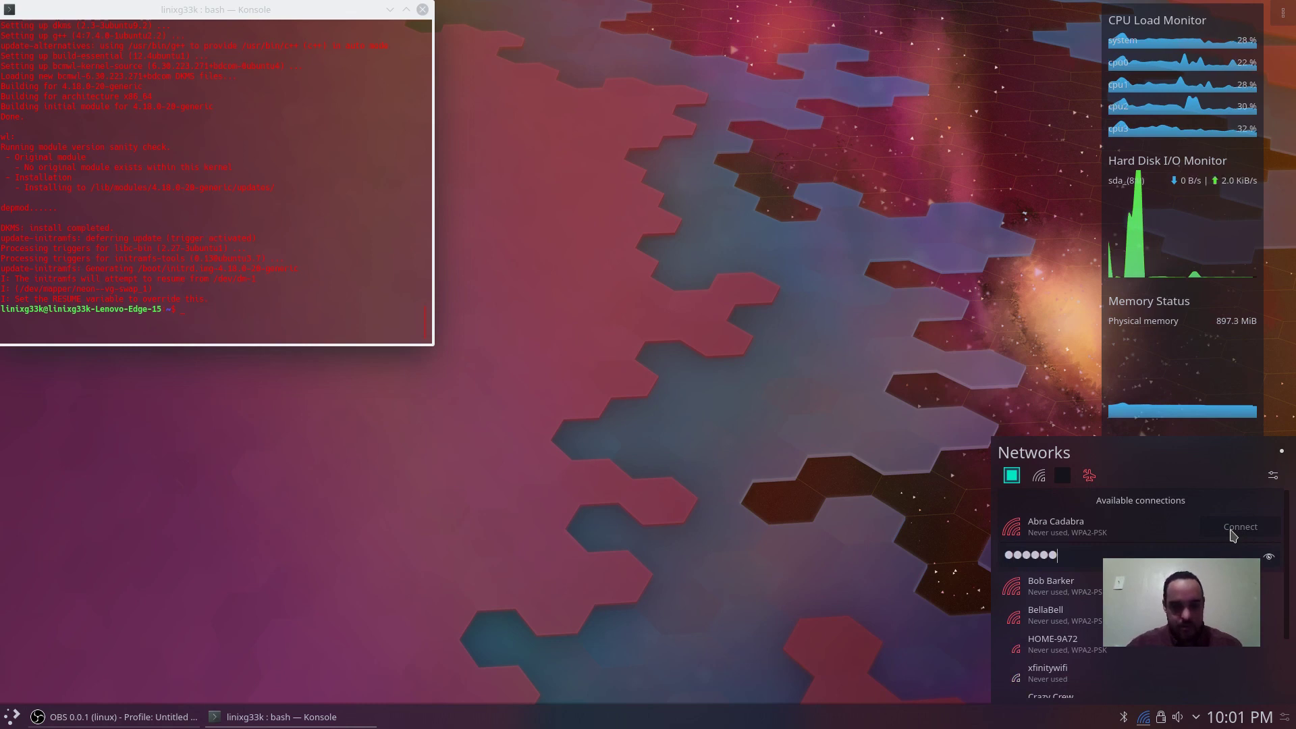
text(****)
click(1231, 529)
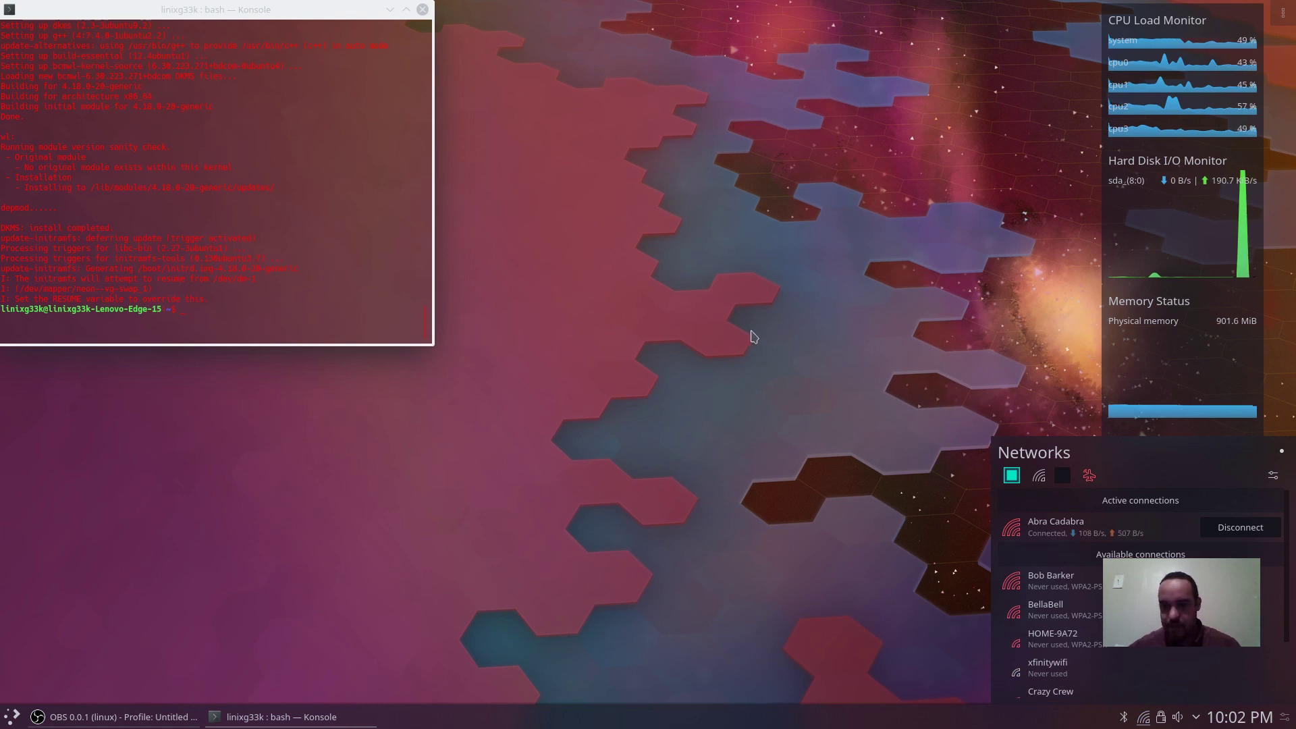
Run a brief ping in Konsole to confirm internet access, stopping it with Ctrl+C
click(269, 198)
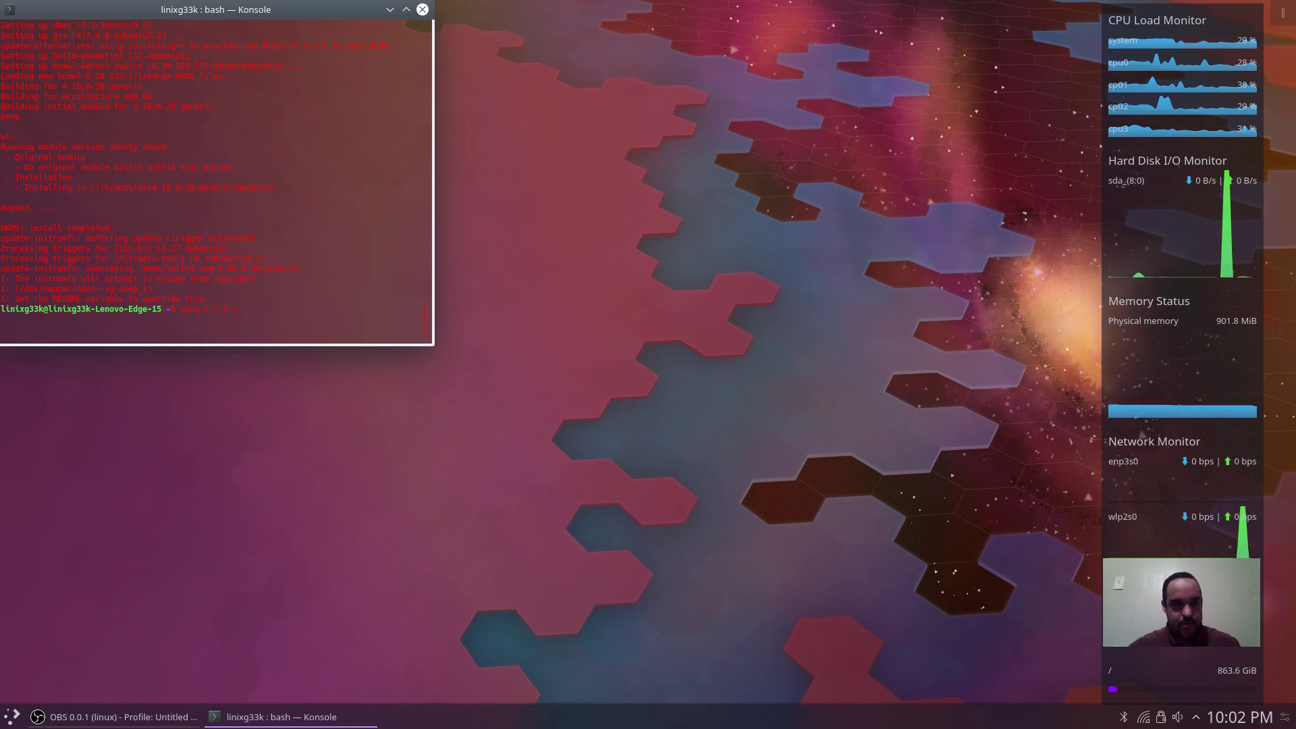
key(Return)
key(ctrl+c)
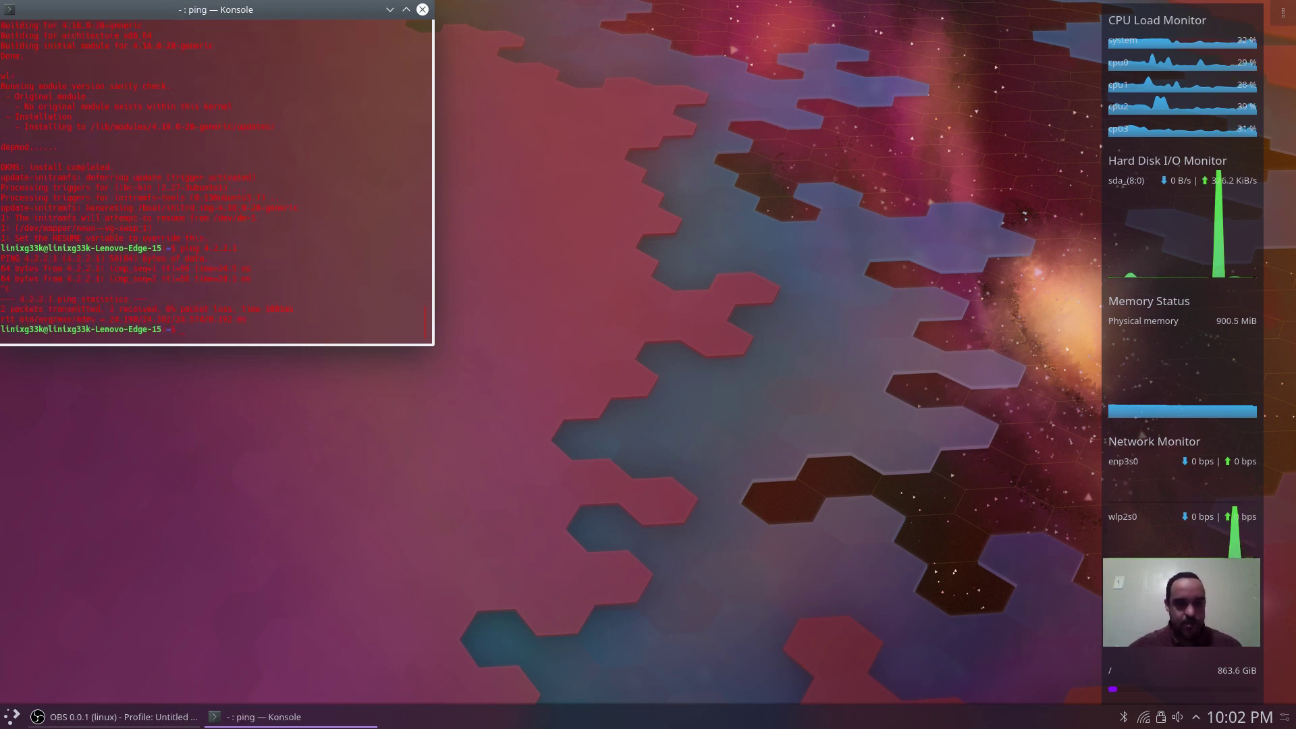